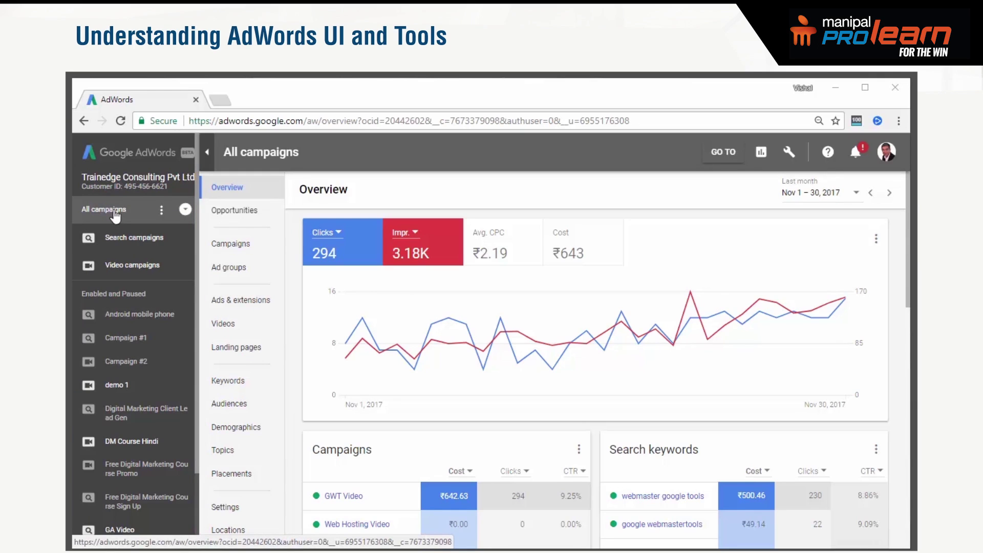
- Switch from the all-campaigns list to the Search campaigns view
click(238, 254)
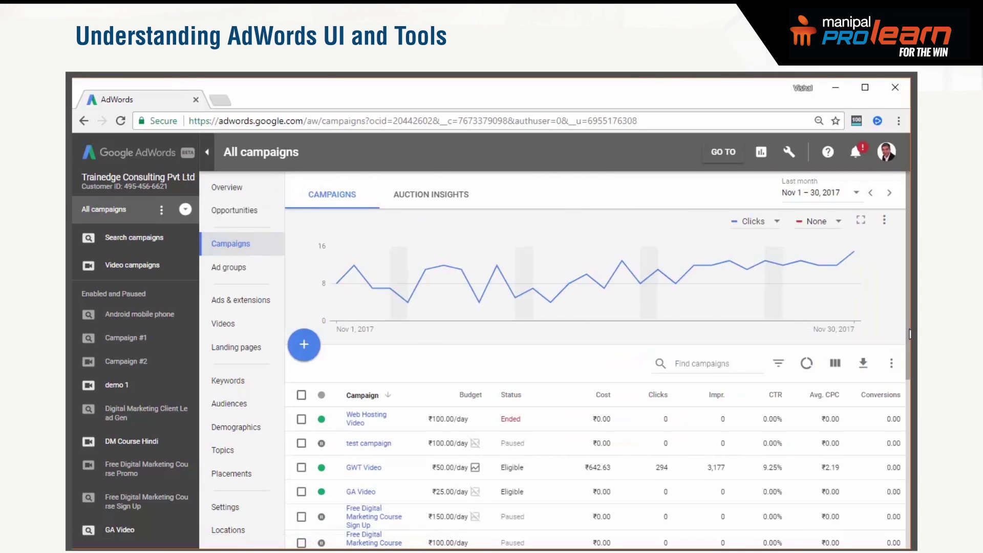
scroll(568, 307, down, 3)
mouse_move(367, 476)
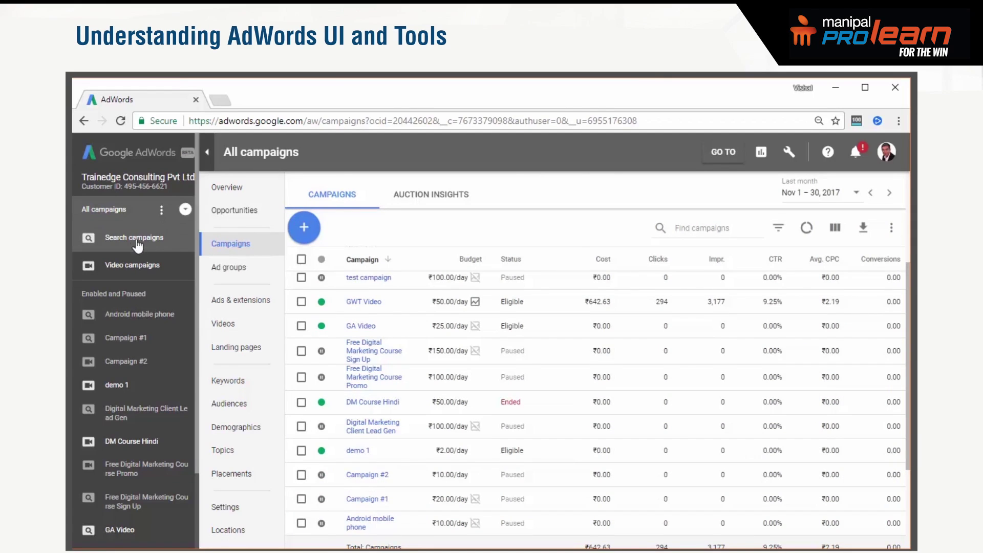
click(134, 238)
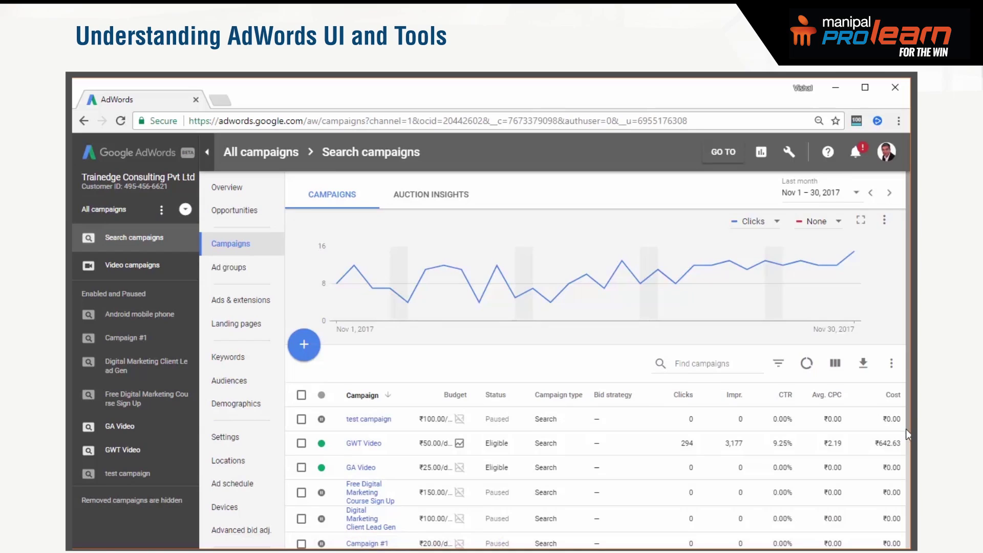
scroll(902, 515, down, 2)
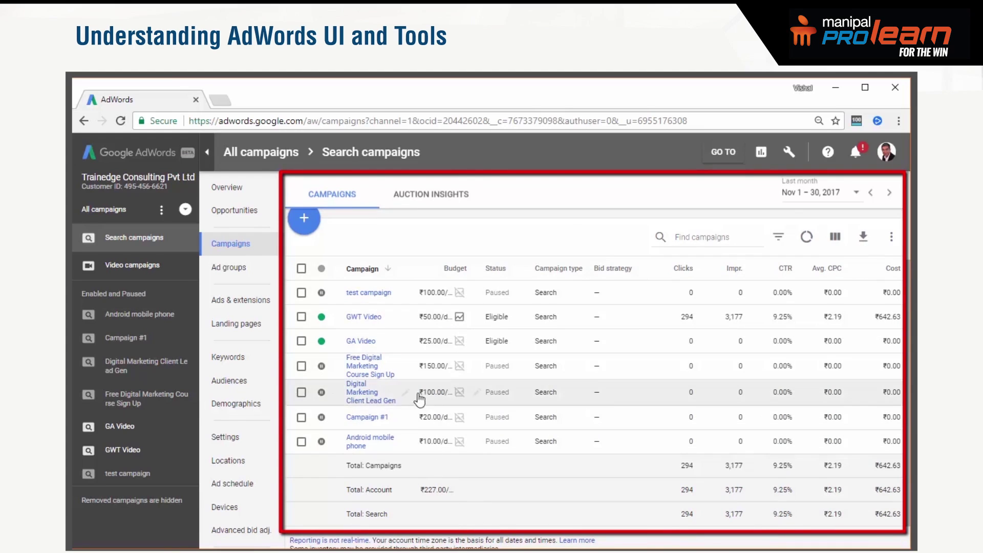
mouse_move(360, 444)
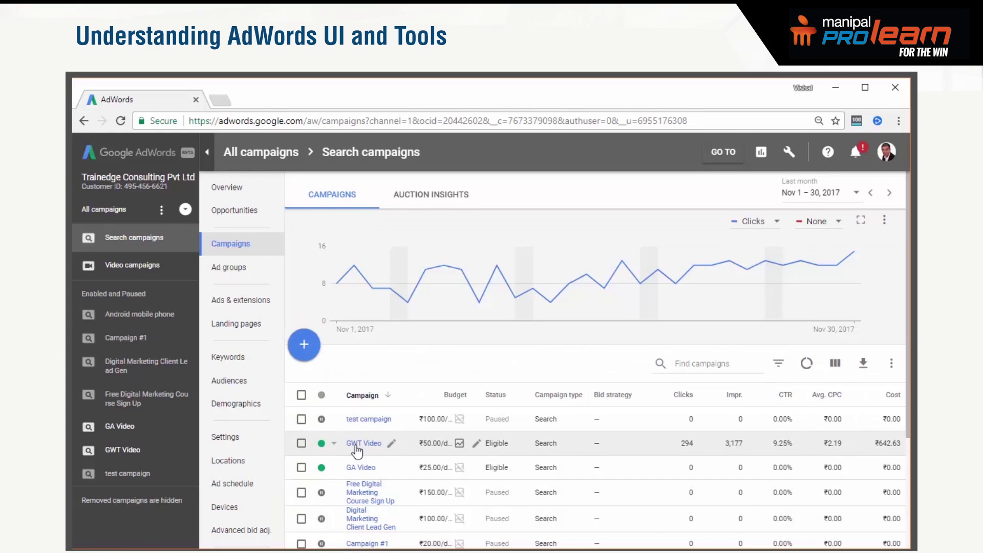
- Open the GWT Video campaign, view its ads, then its search keywords
click(354, 445)
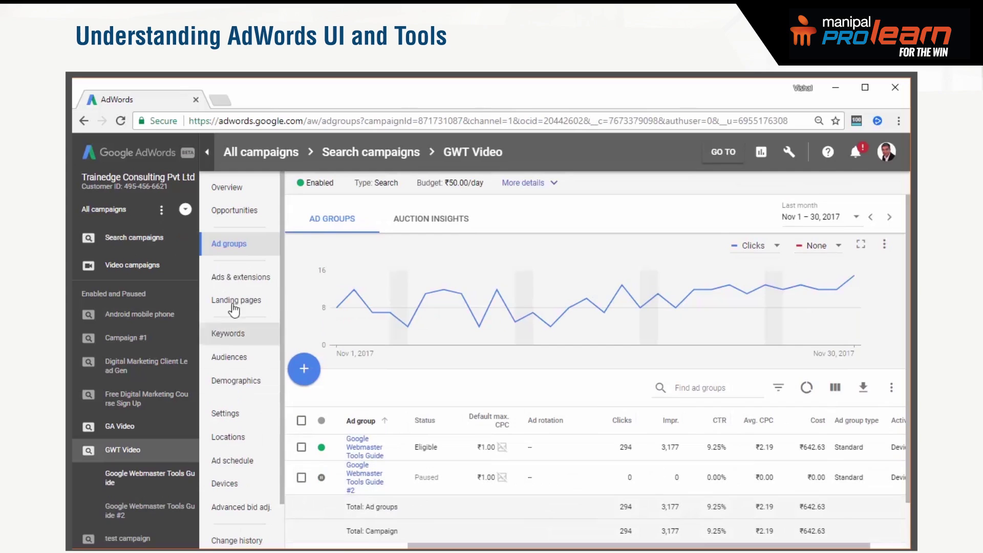
click(247, 278)
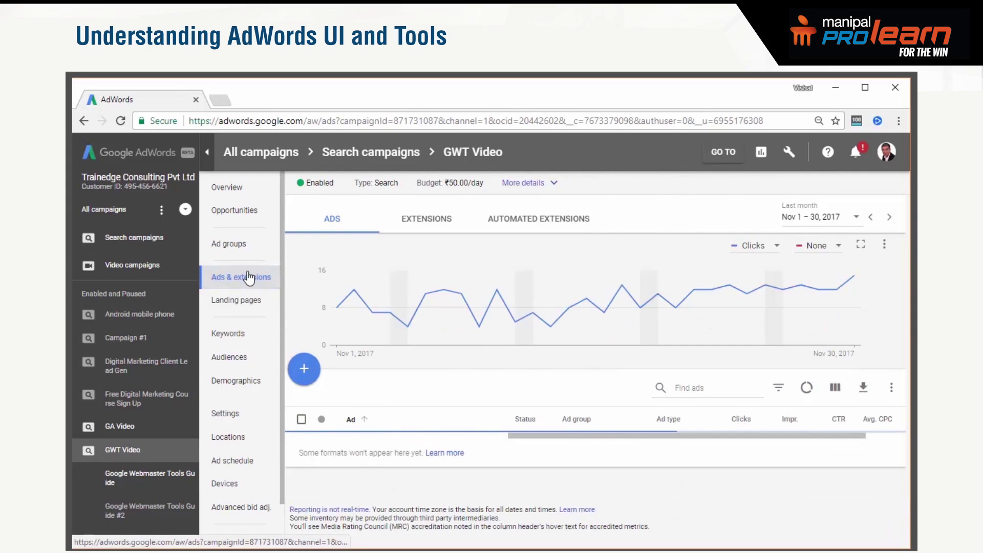
click(237, 336)
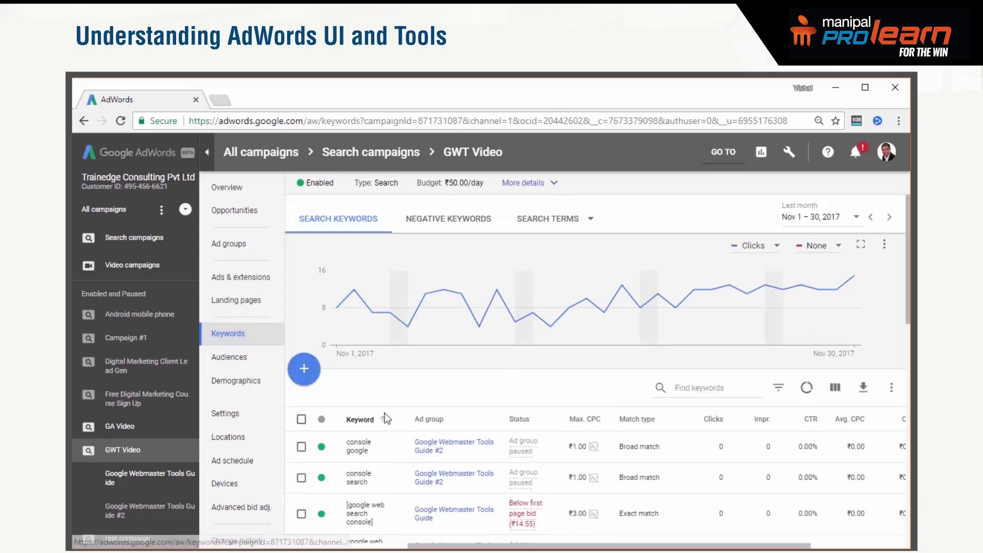
mouse_move(399, 511)
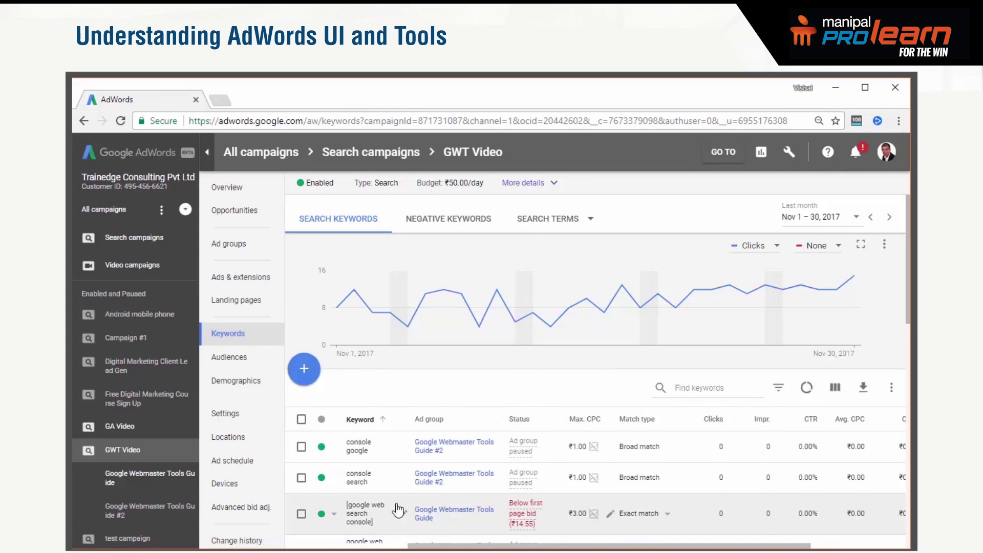
scroll(398, 510, down, 1)
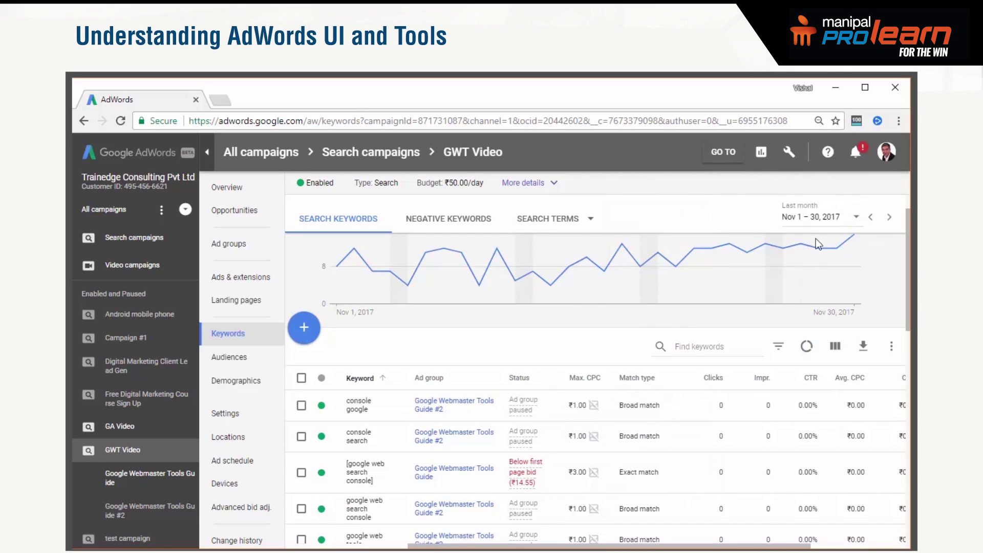
- Set the reporting date range to start on November 1
click(853, 219)
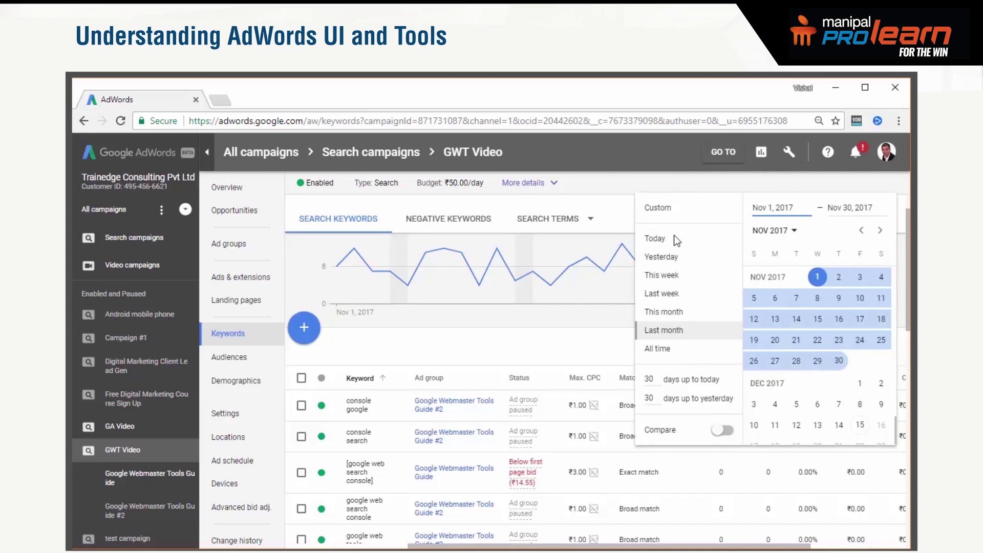
click(817, 278)
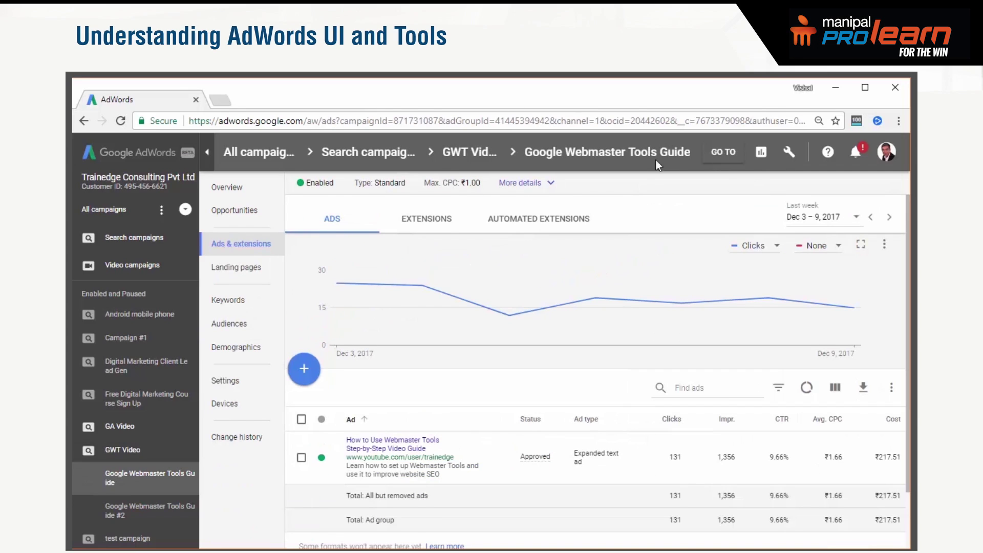
- Open the Tools, billing and settings menu from the header wrench icon
click(787, 154)
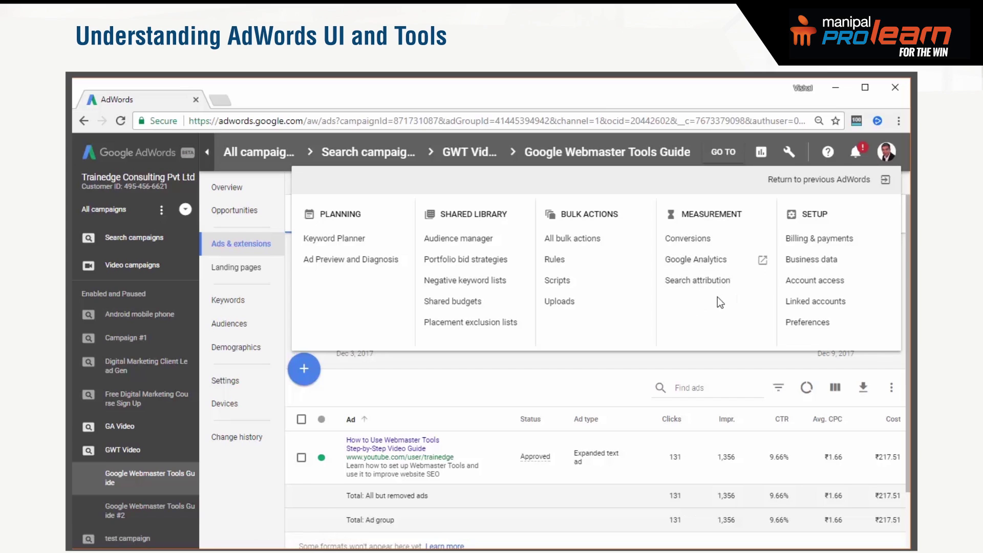
- Browse the Reporting dropdown's predefined reports, then dismiss it
click(761, 153)
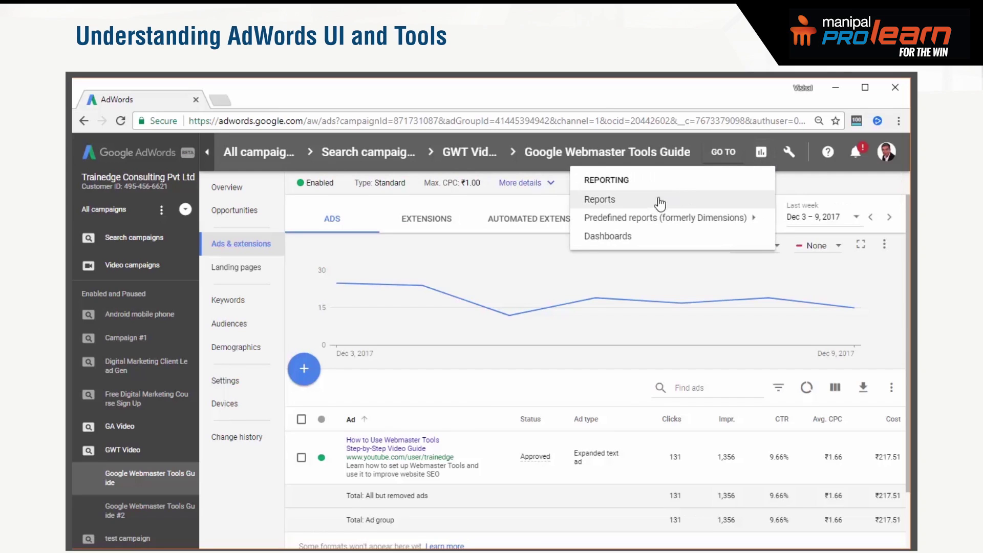
mouse_move(665, 218)
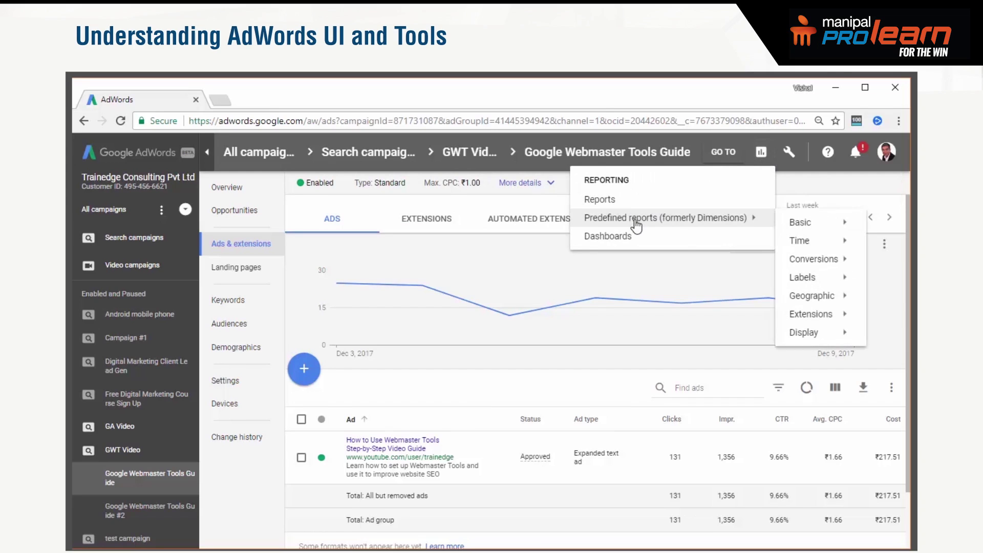
click(683, 261)
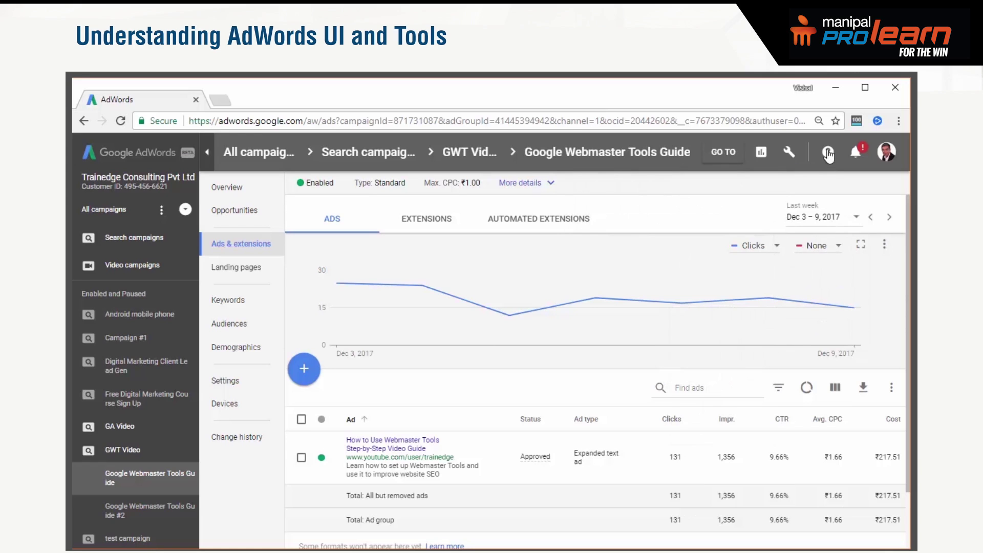